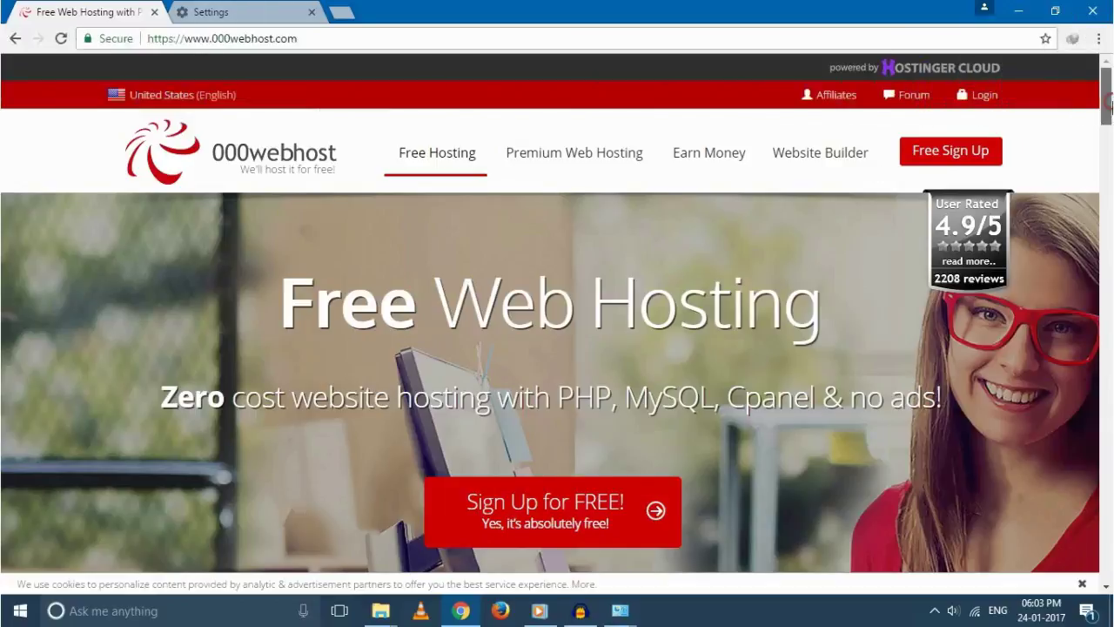
Step: Scroll through the 000webhost home page, then open the free sign-up form
drag(1106, 109, 1106, 139)
scroll(1111, 139, down, 5)
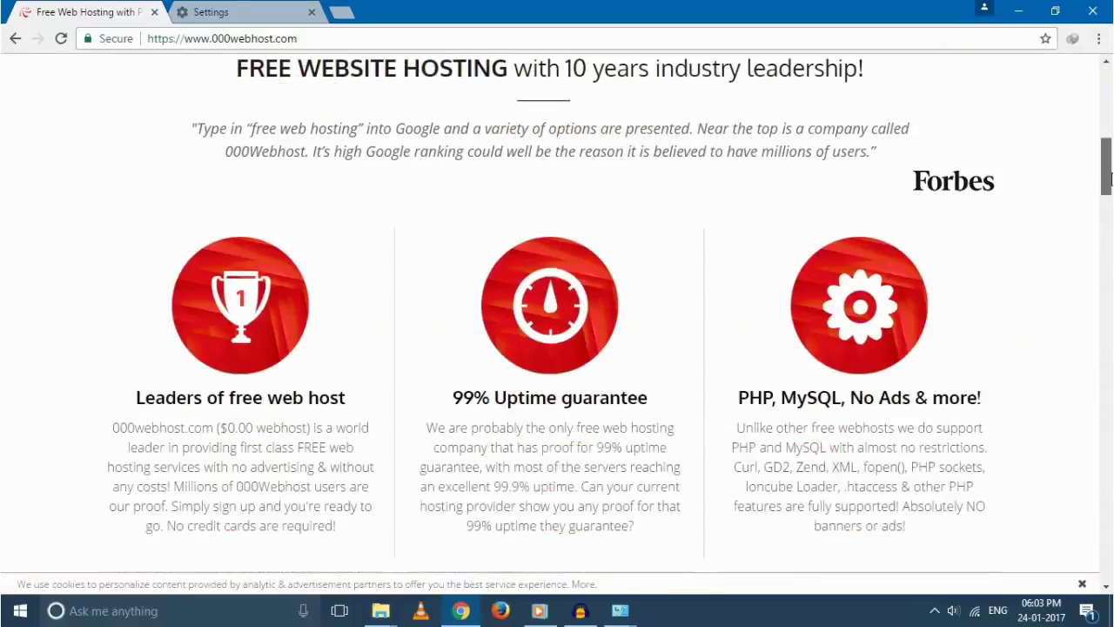
scroll(1110, 174, down, 5)
scroll(1111, 217, down, 5)
scroll(1112, 265, down, 5)
scroll(1112, 265, up, 20)
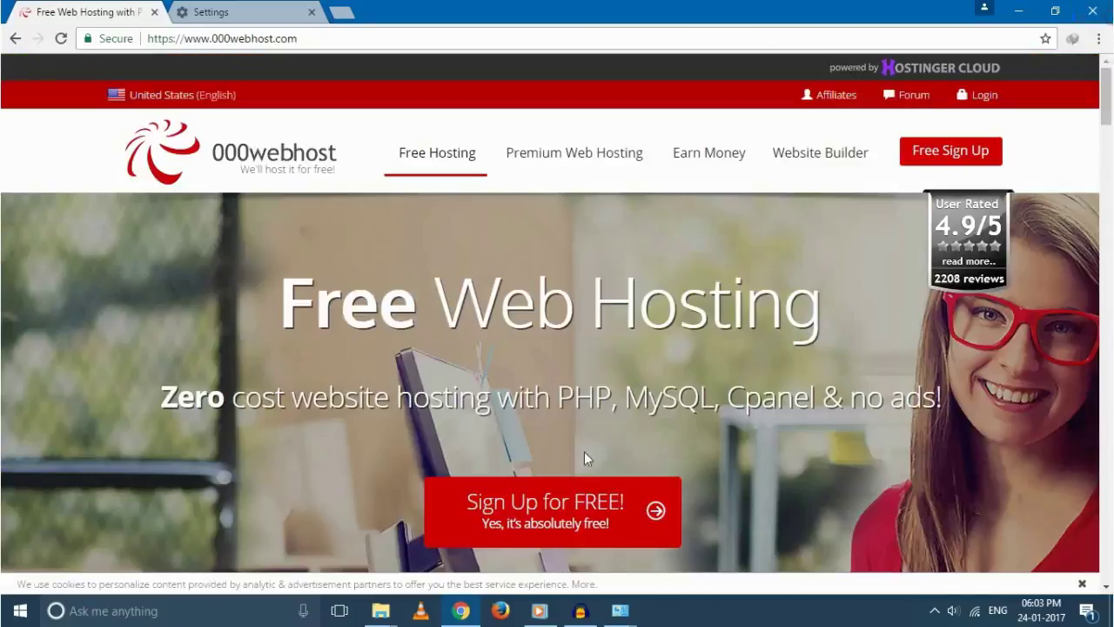
click(614, 541)
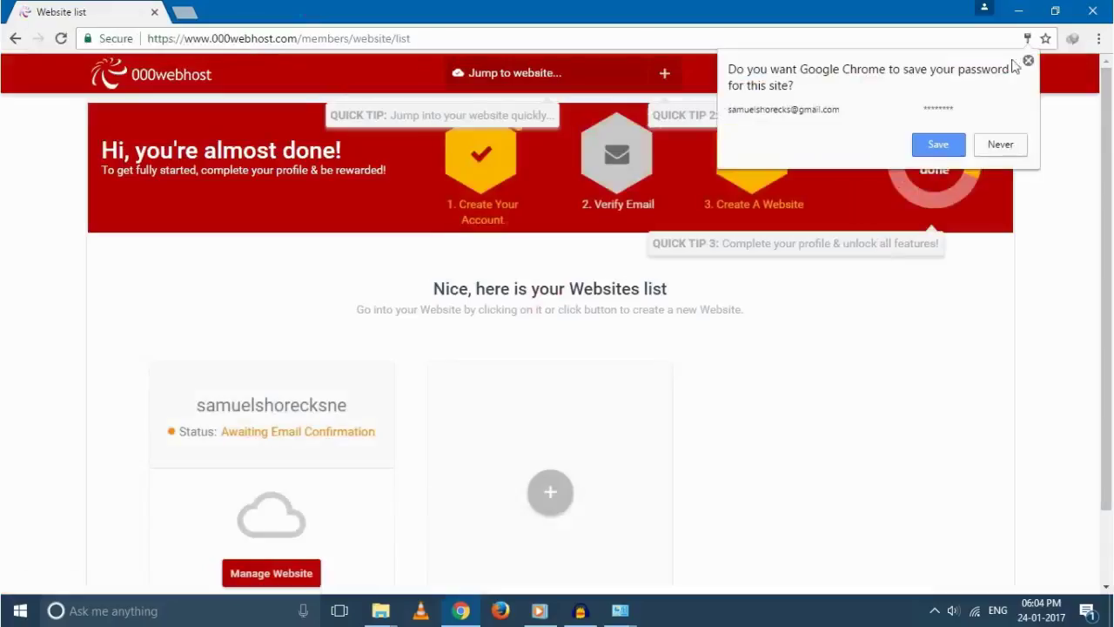
Step: Decline Chrome's password save and open the Gmail inbox to verify the email address
click(1001, 145)
scroll(1111, 116, down, 1)
scroll(1111, 115, up, 1)
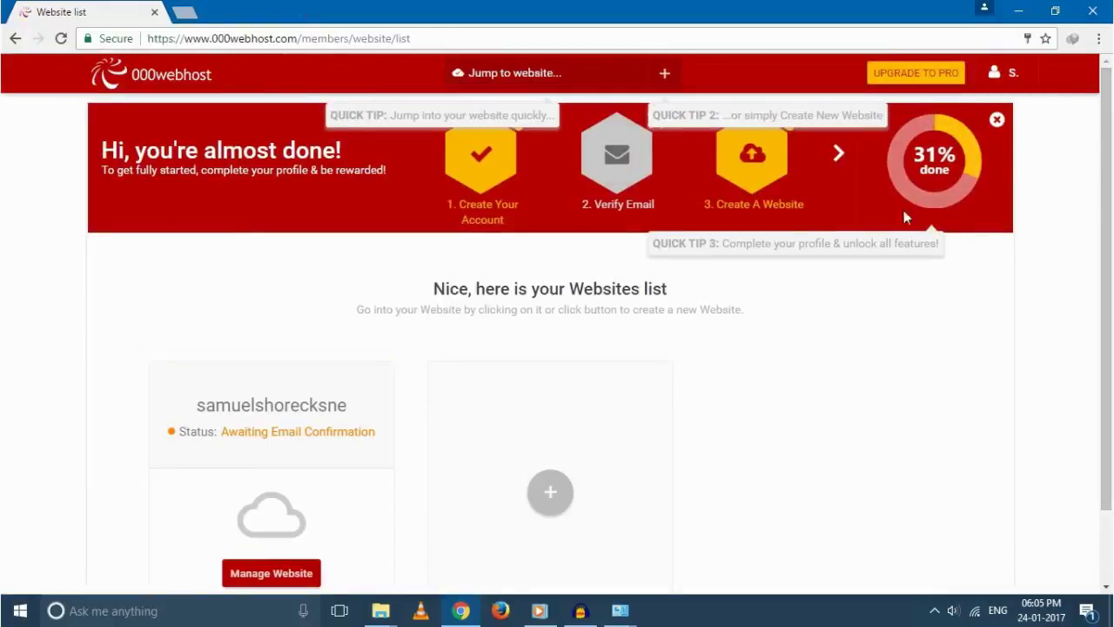
click(607, 196)
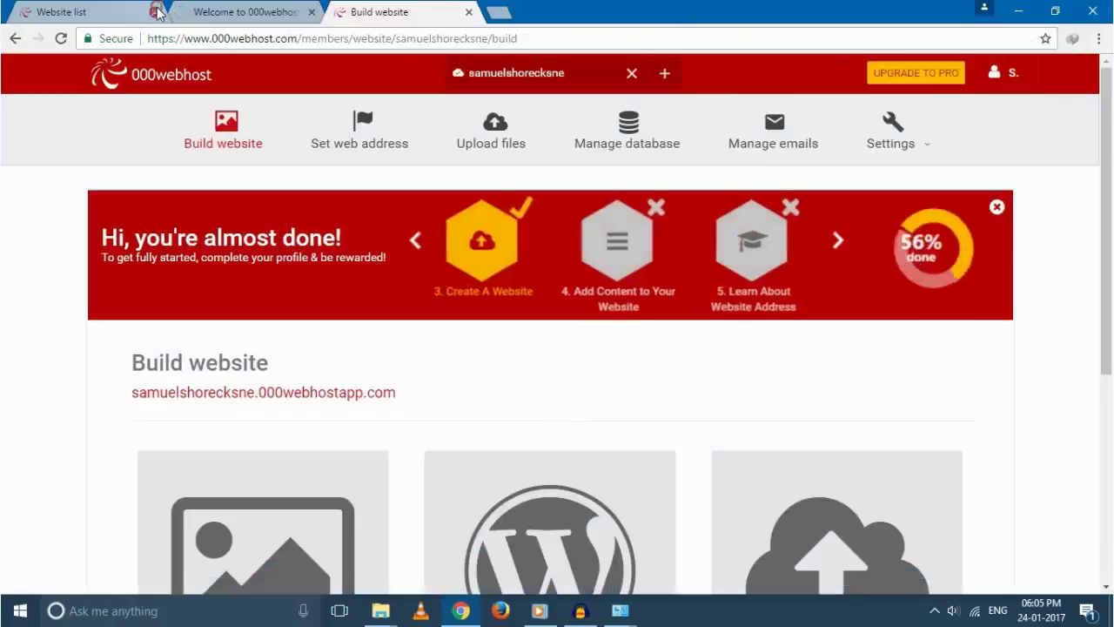
Step: Close the old website list tab and choose the WordPress build option
click(156, 11)
drag(1106, 114, 1099, 321)
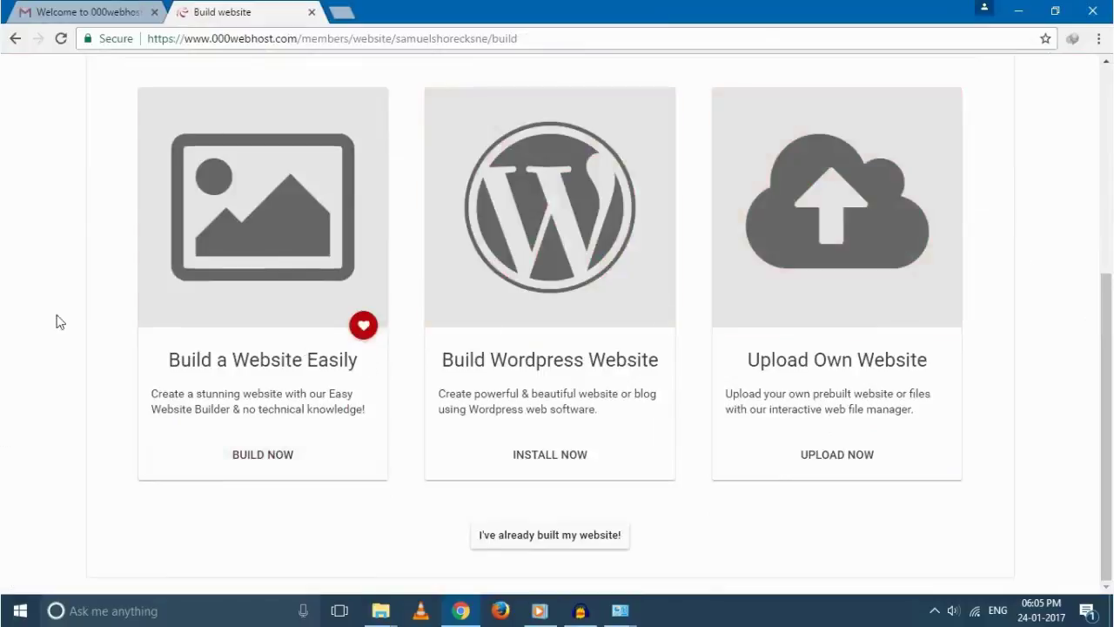
drag(1111, 320, 1107, 485)
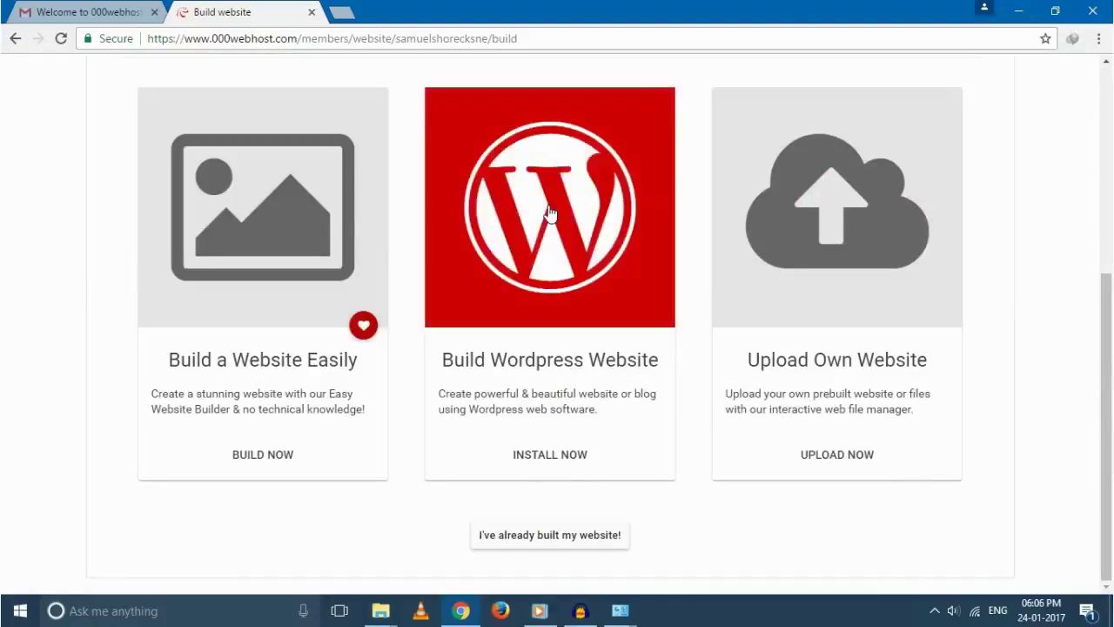
click(550, 457)
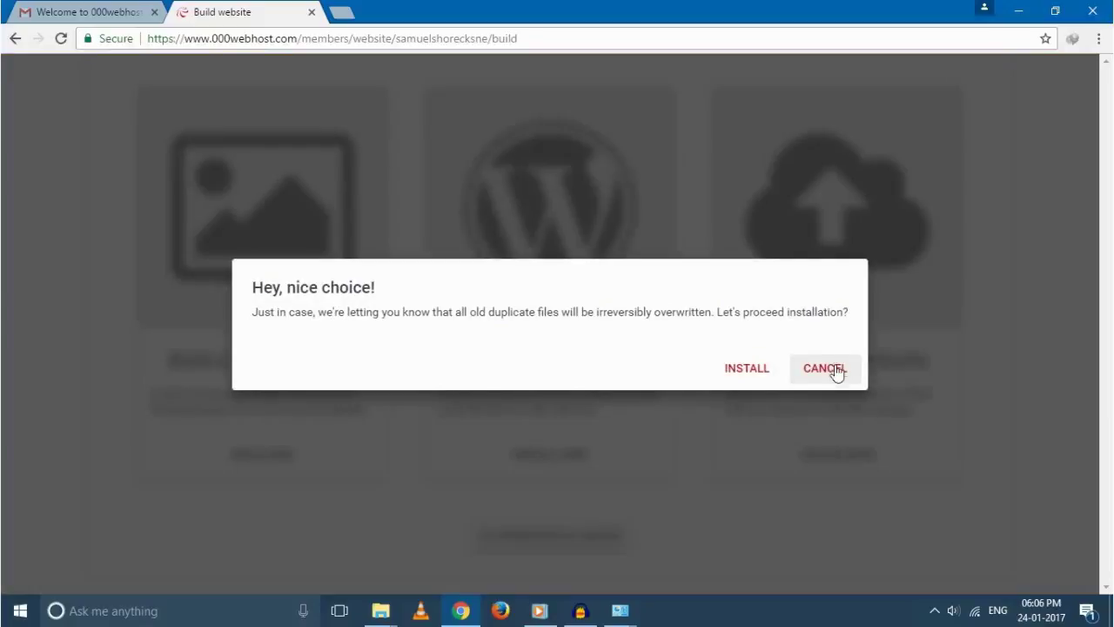
Step: Confirm the WordPress installation despite the overwrite warning and wait for the setup tab
click(738, 369)
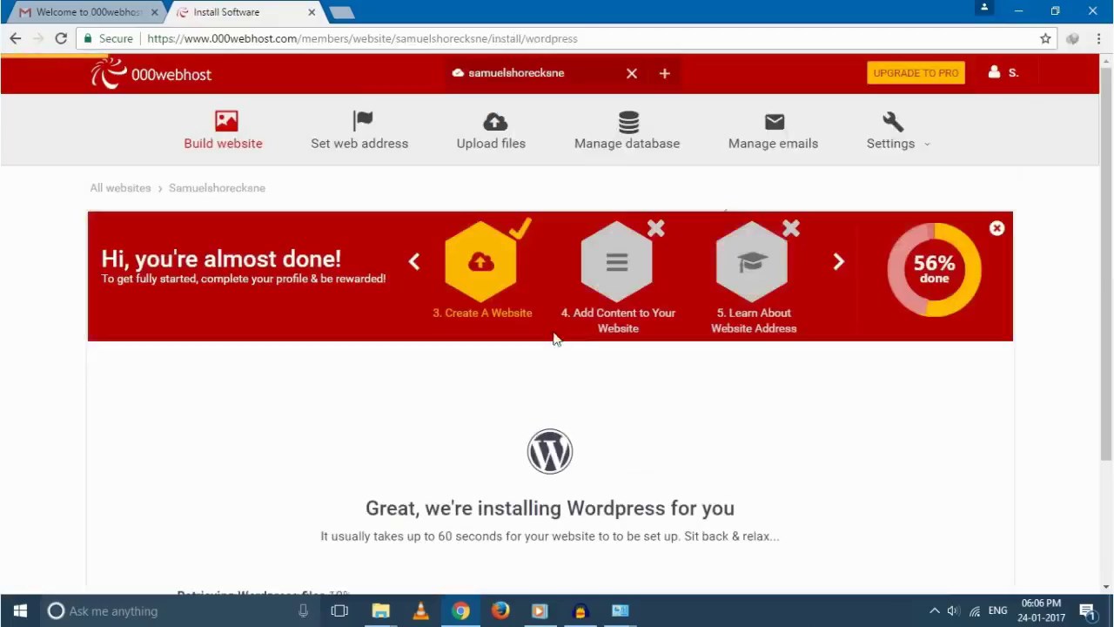
drag(1097, 165, 1097, 281)
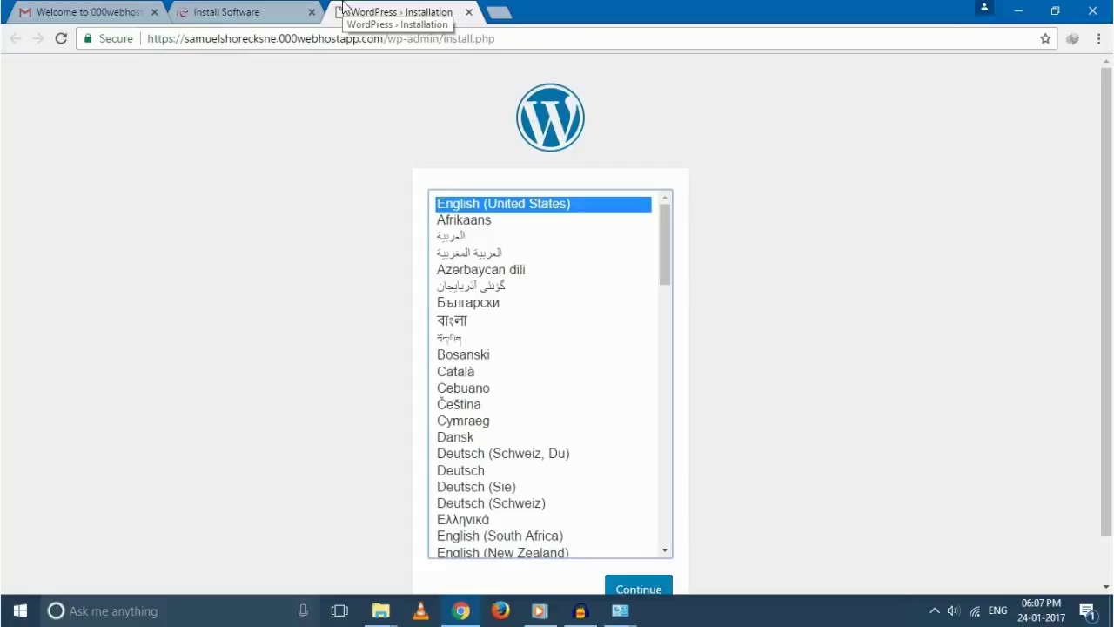
Step: Leave English (United States) selected and continue past the language screen
mouse_move(664, 218)
mouse_down()
mouse_move(696, 483)
mouse_move(696, 131)
mouse_move(694, 336)
mouse_move(674, 445)
mouse_move(682, 175)
mouse_up()
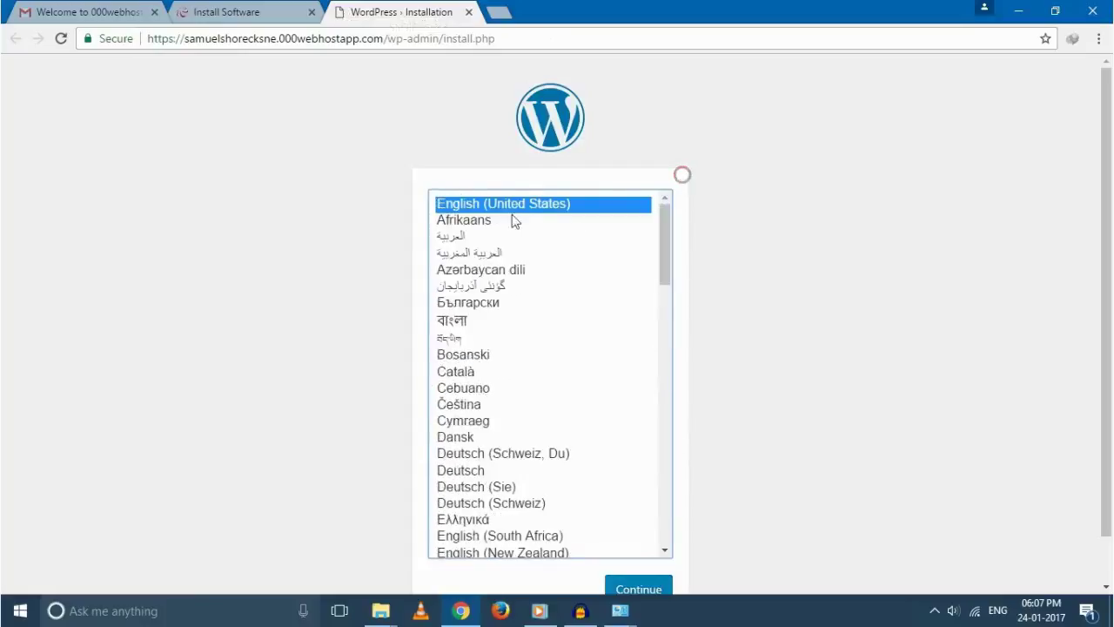
click(639, 590)
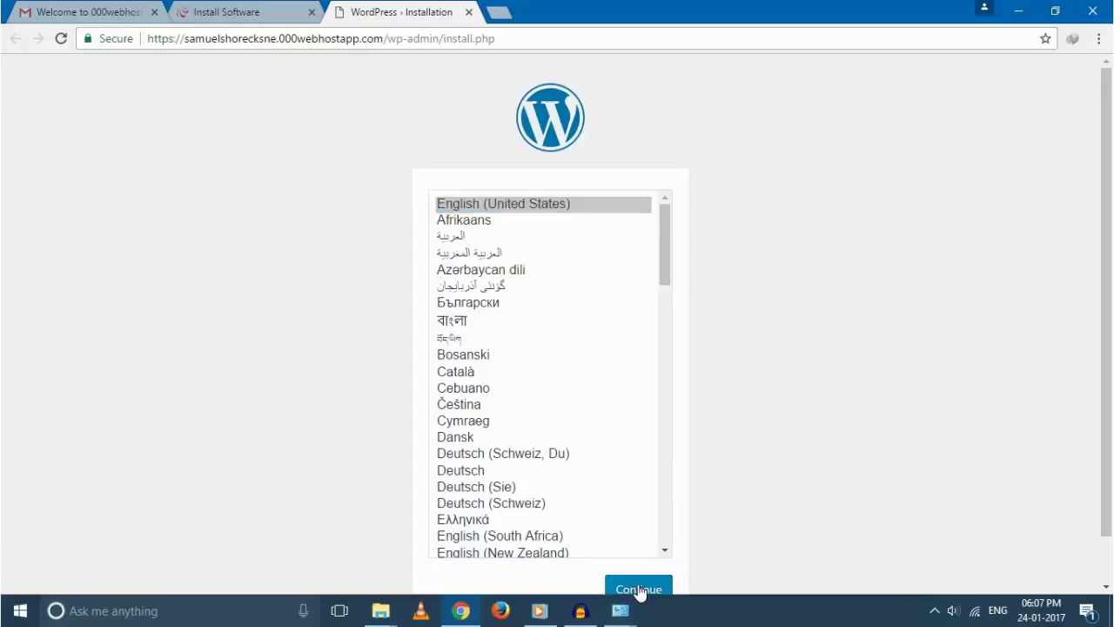
click(640, 581)
scroll(1105, 314, down, 1)
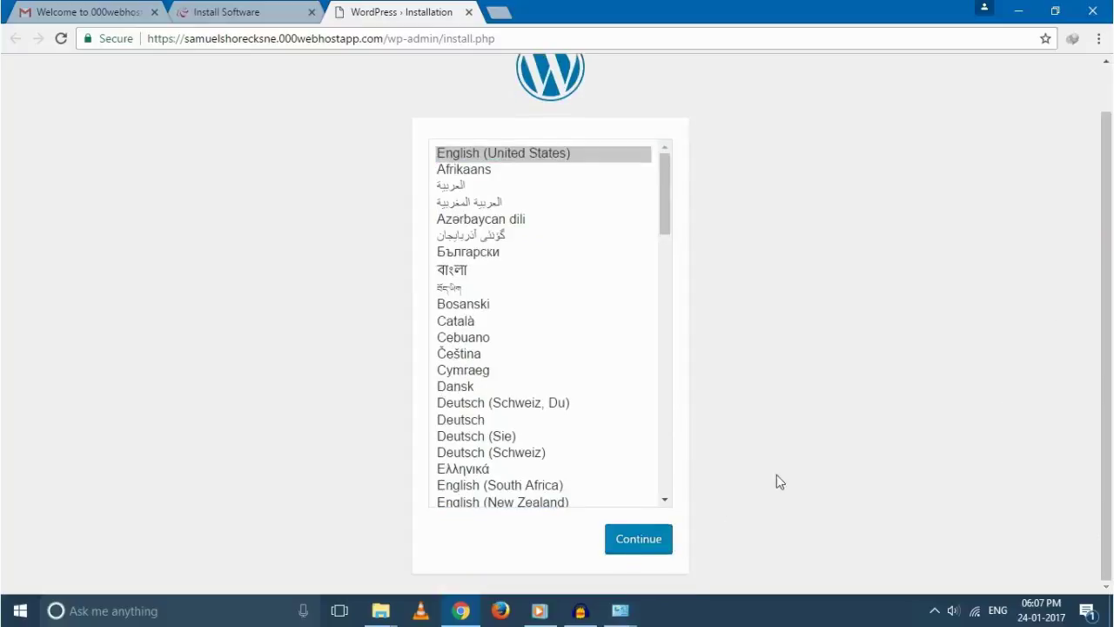
click(625, 548)
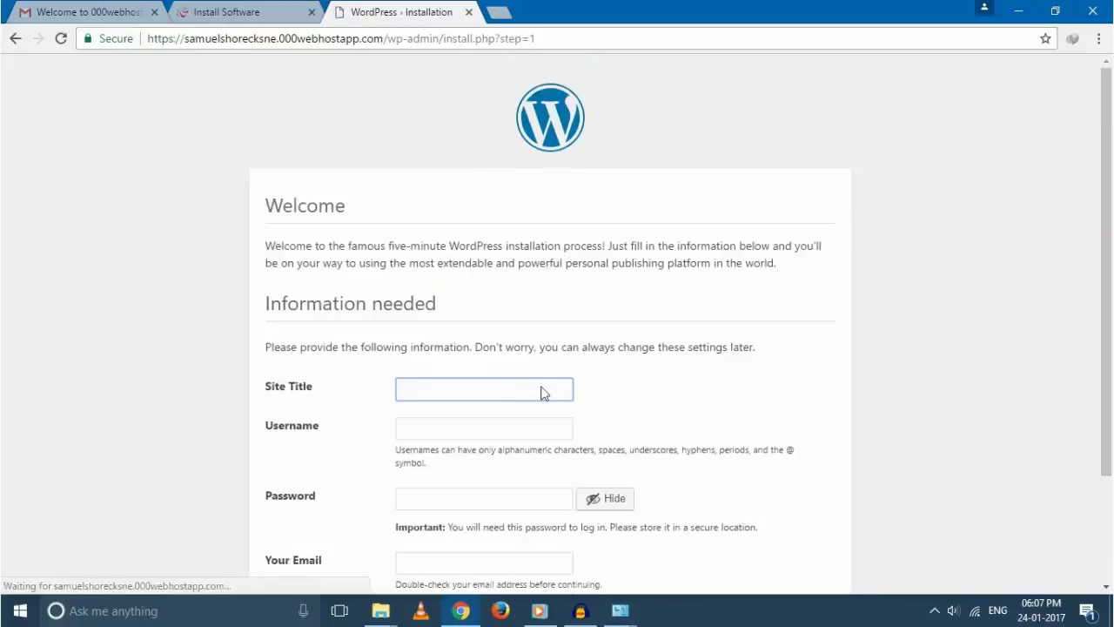
Step: Enter the site title and username, and hide the generated password
drag(1111, 95, 1088, 228)
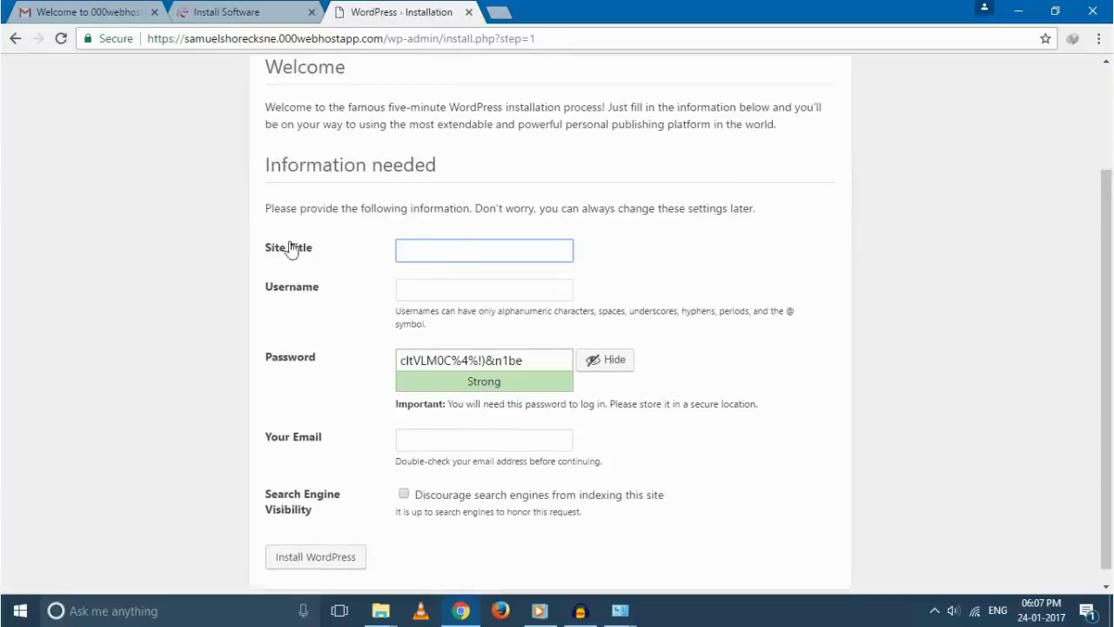
click(420, 237)
text(SAMUEL SHORECKS NETWOR)
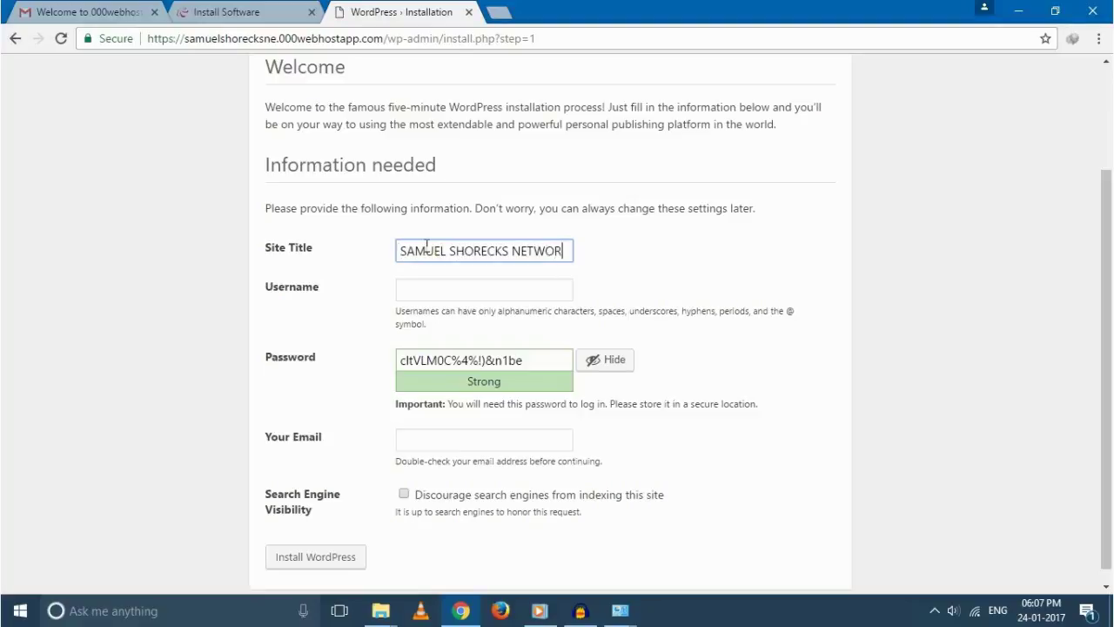
text(K)
click(446, 292)
text(SA)
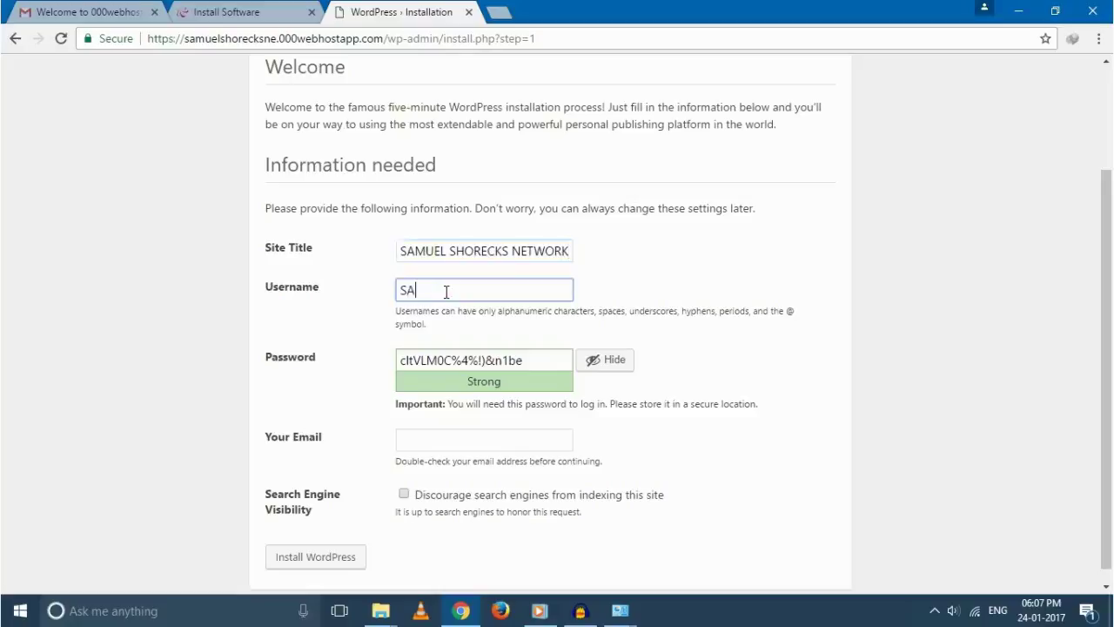
text(MU)
click(596, 359)
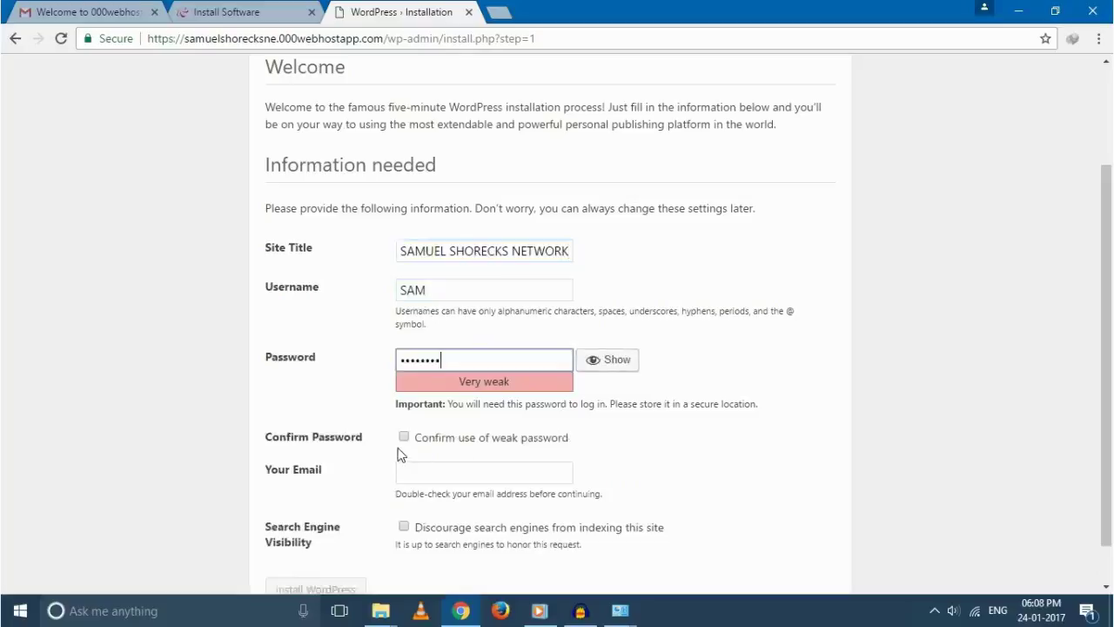
Step: Fill the email from the autofill suggestion and leave search engine indexing allowed
scroll(407, 442, down, 1)
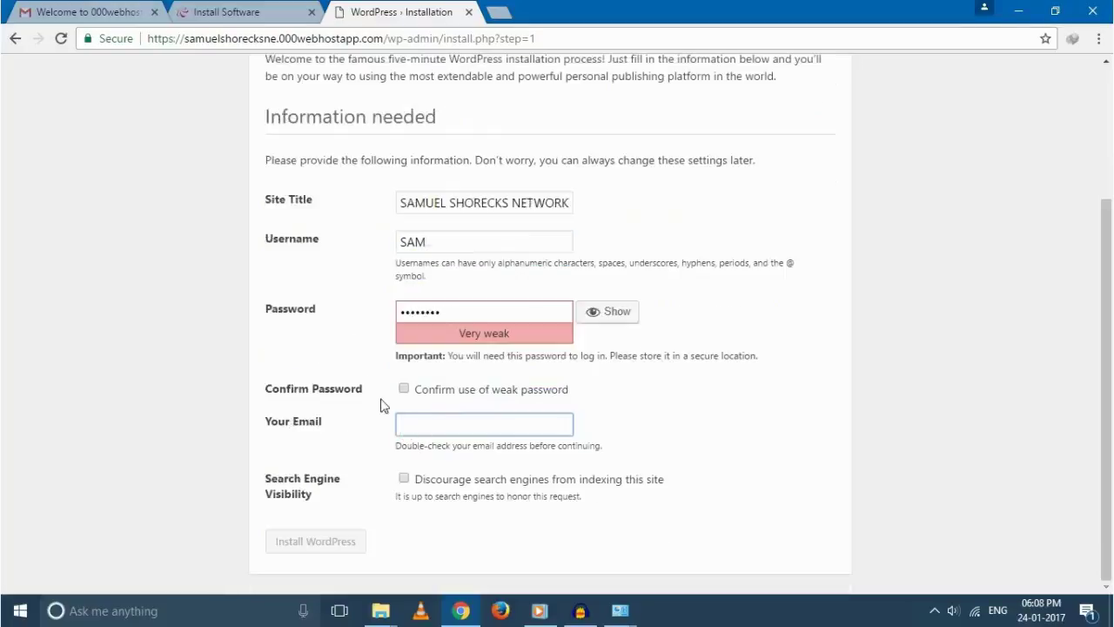
click(440, 426)
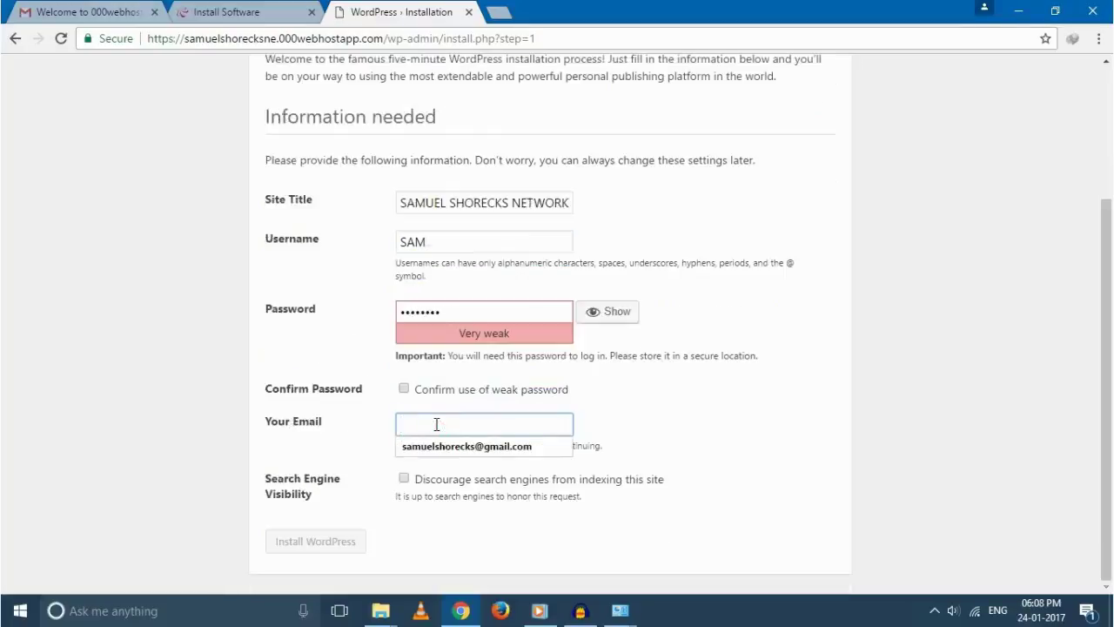
key(Down)
key(Return)
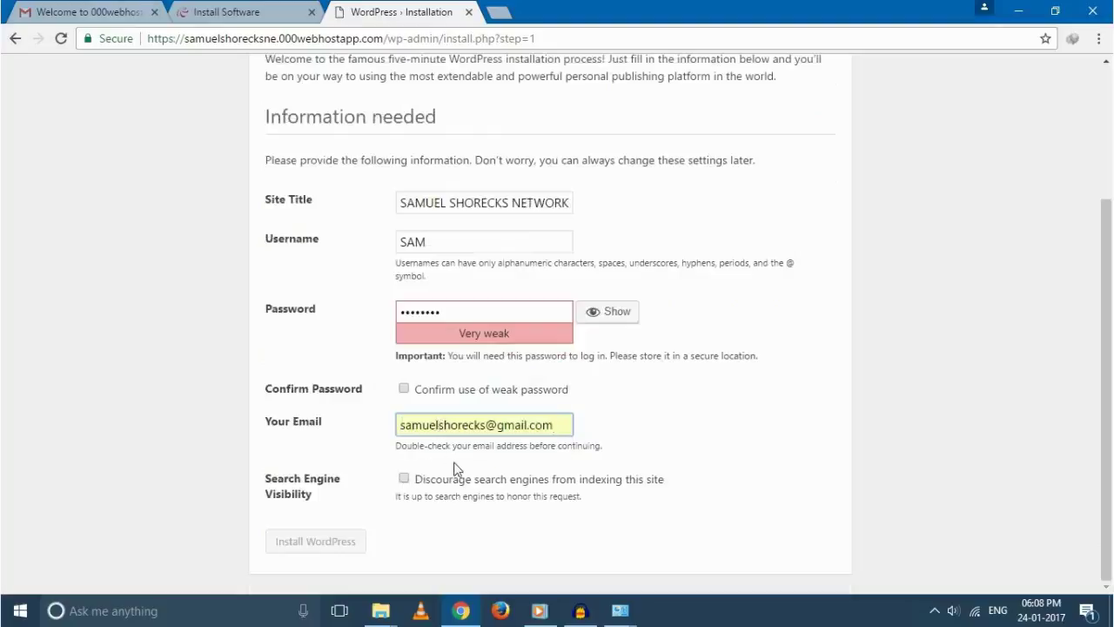
drag(411, 429, 548, 425)
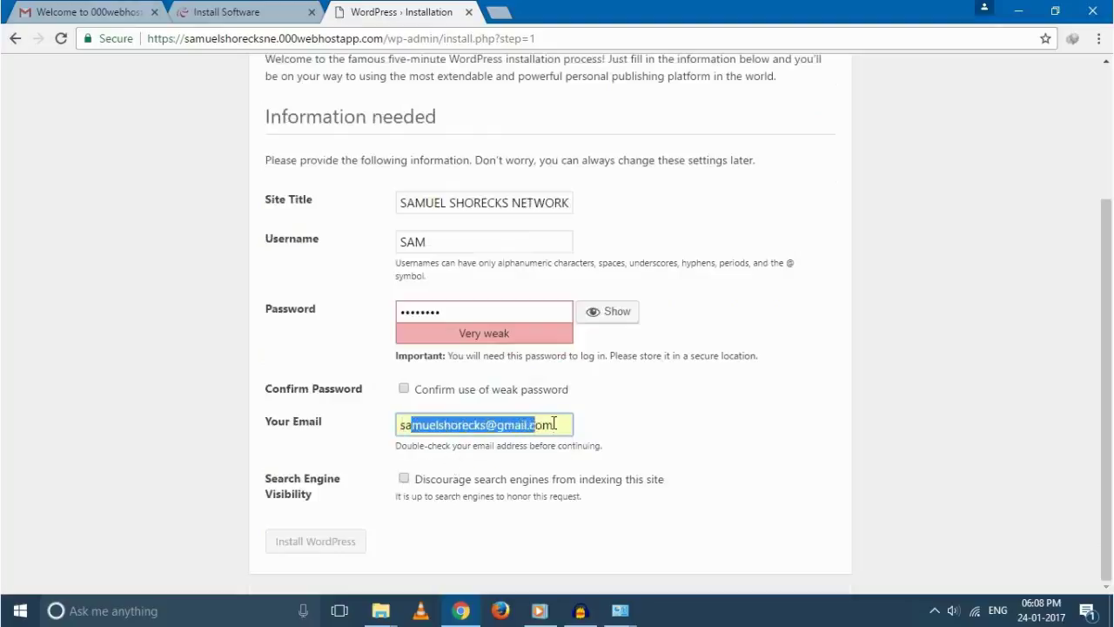
click(651, 479)
click(493, 479)
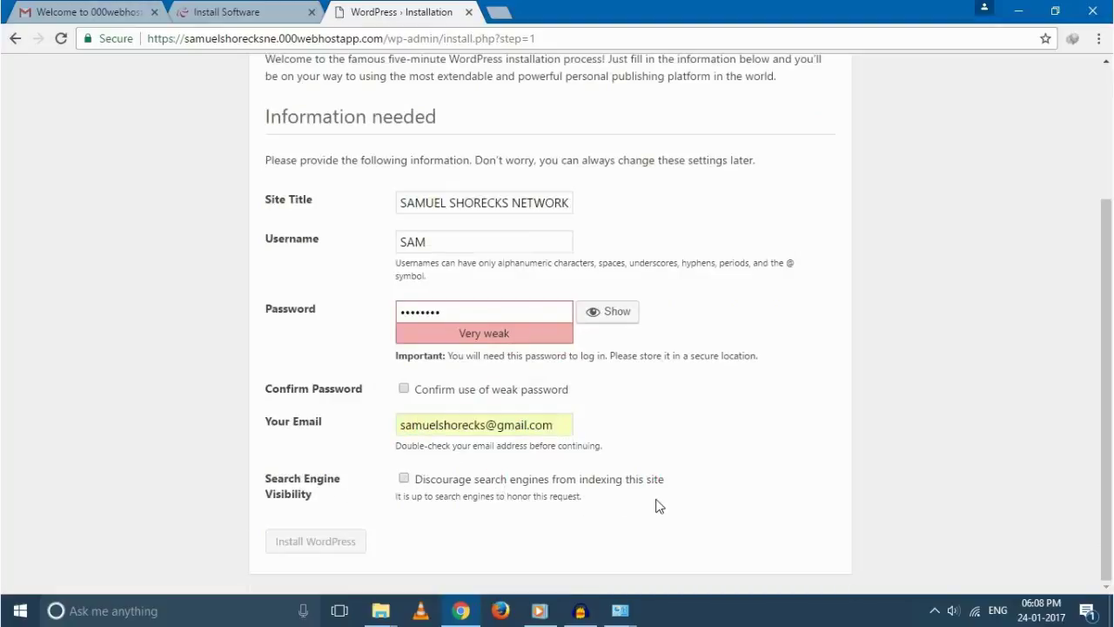
Step: Replace the weak password with a longer medium-strength one and run Install WordPress
drag(1111, 391, 1110, 444)
double_click(460, 303)
key(BackSpace)
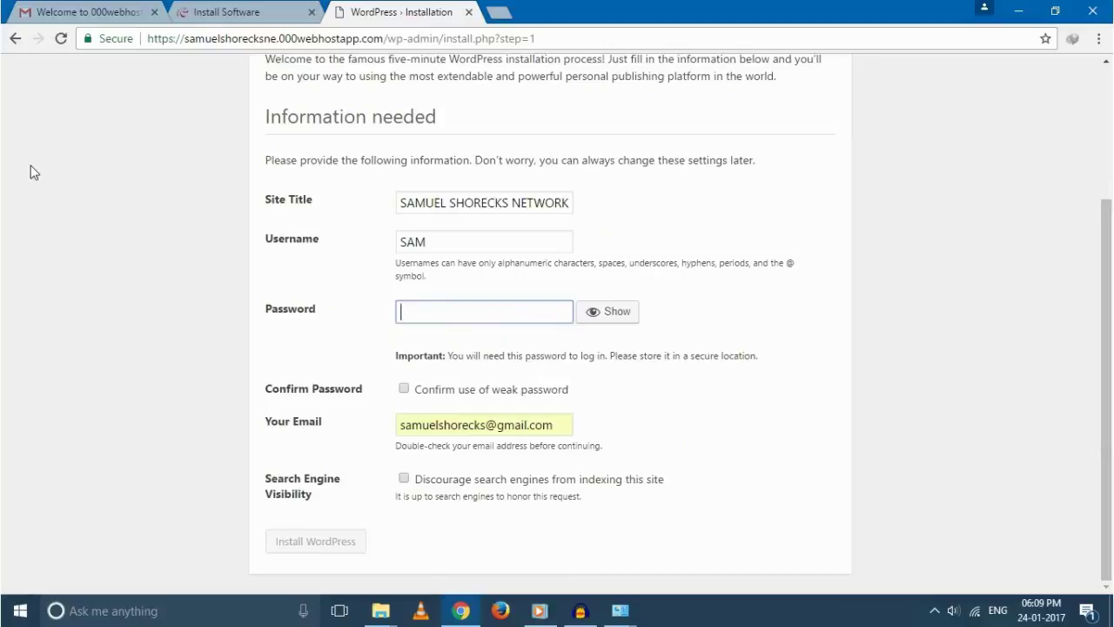
key(BackSpace)
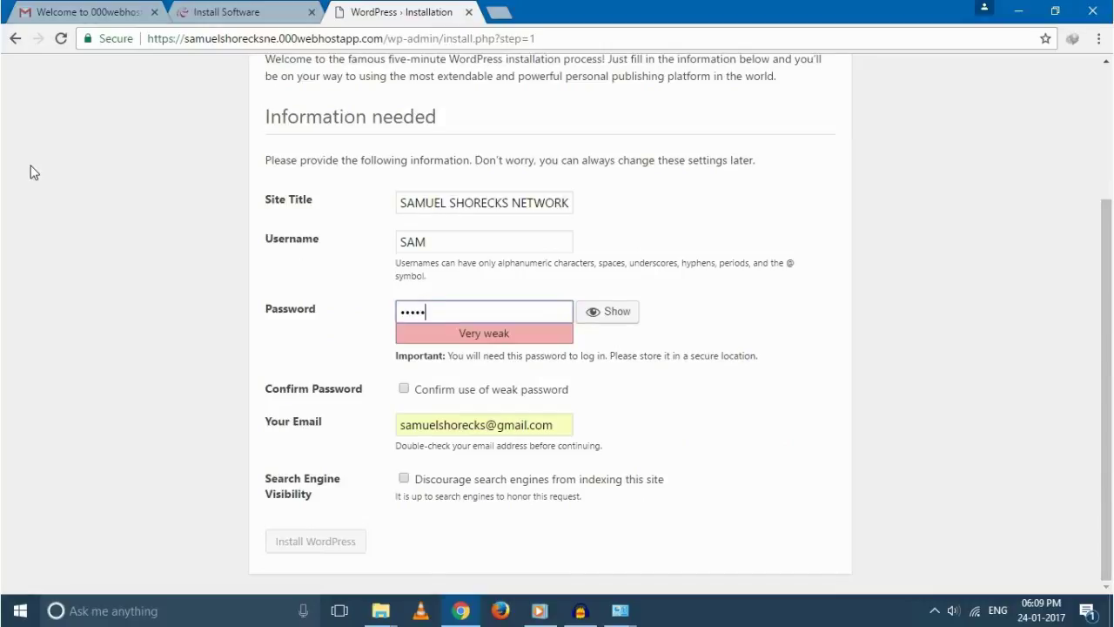
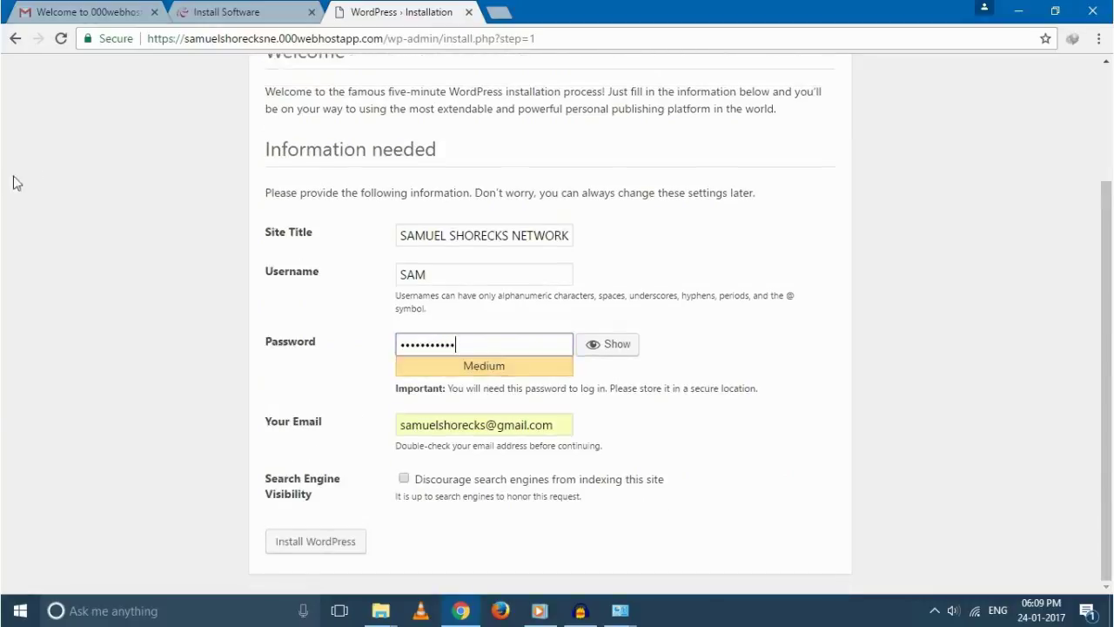
click(341, 544)
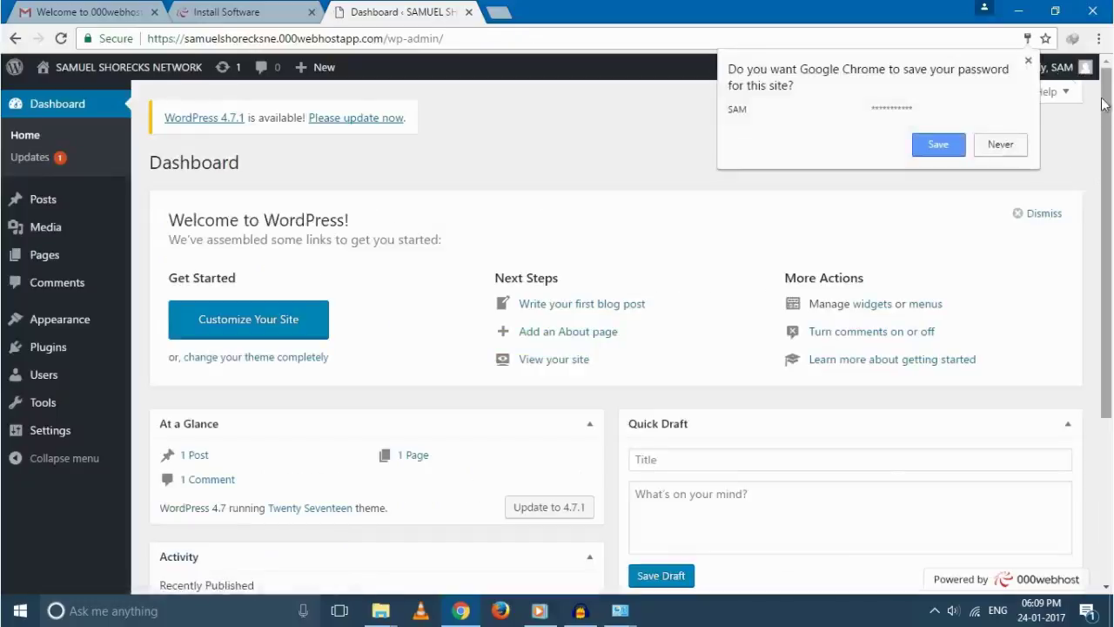
Step: Decline saving the password, check the Gmail tab, and return to the WordPress dashboard
click(1025, 41)
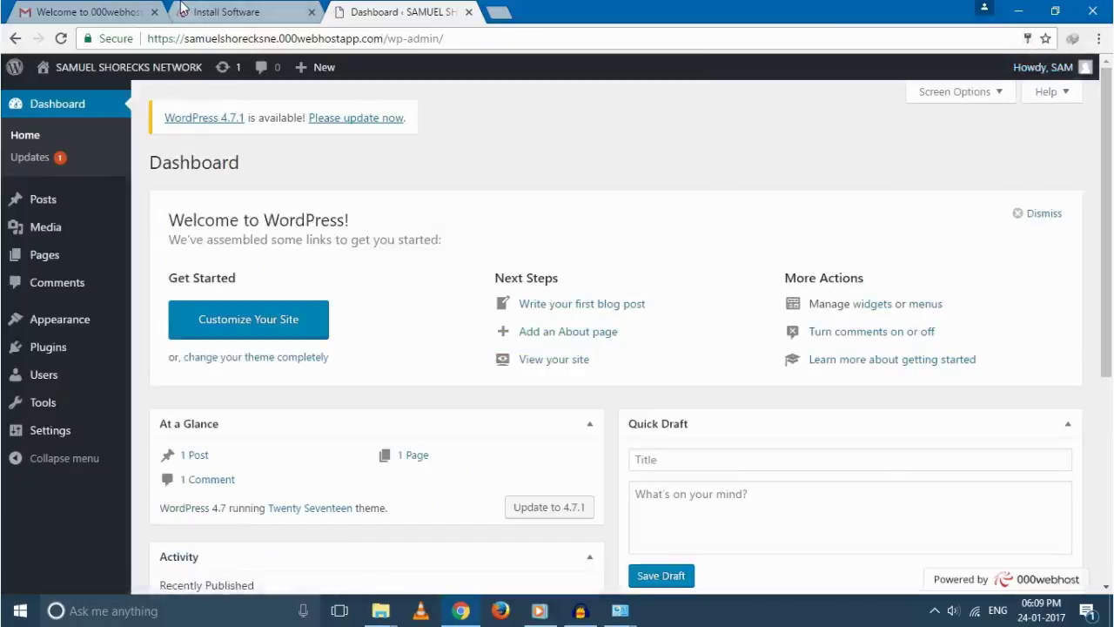
click(103, 11)
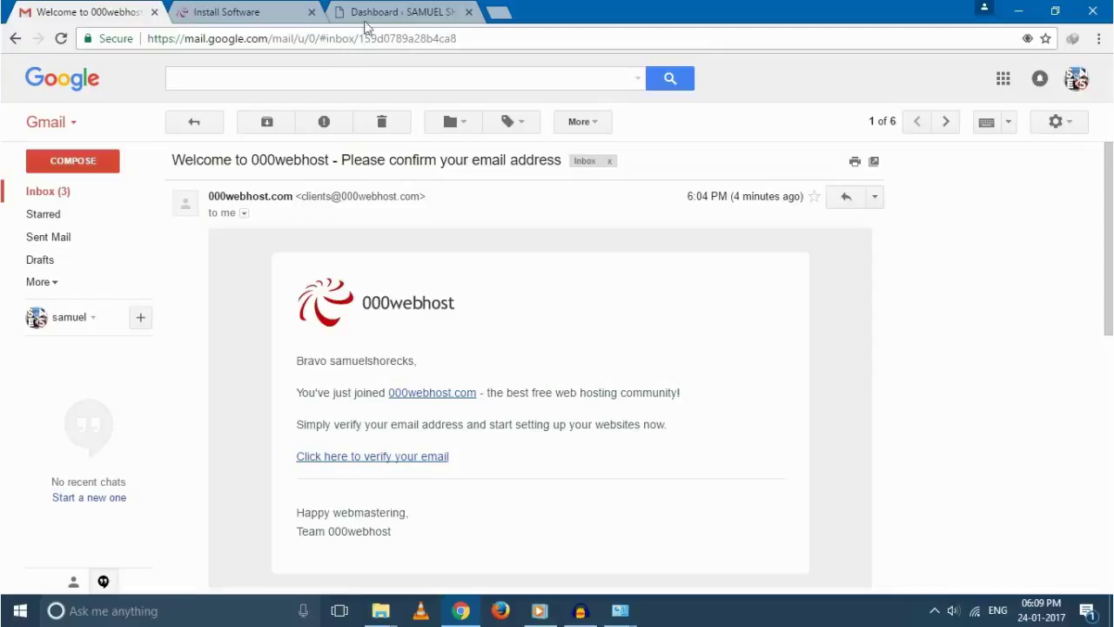
click(405, 8)
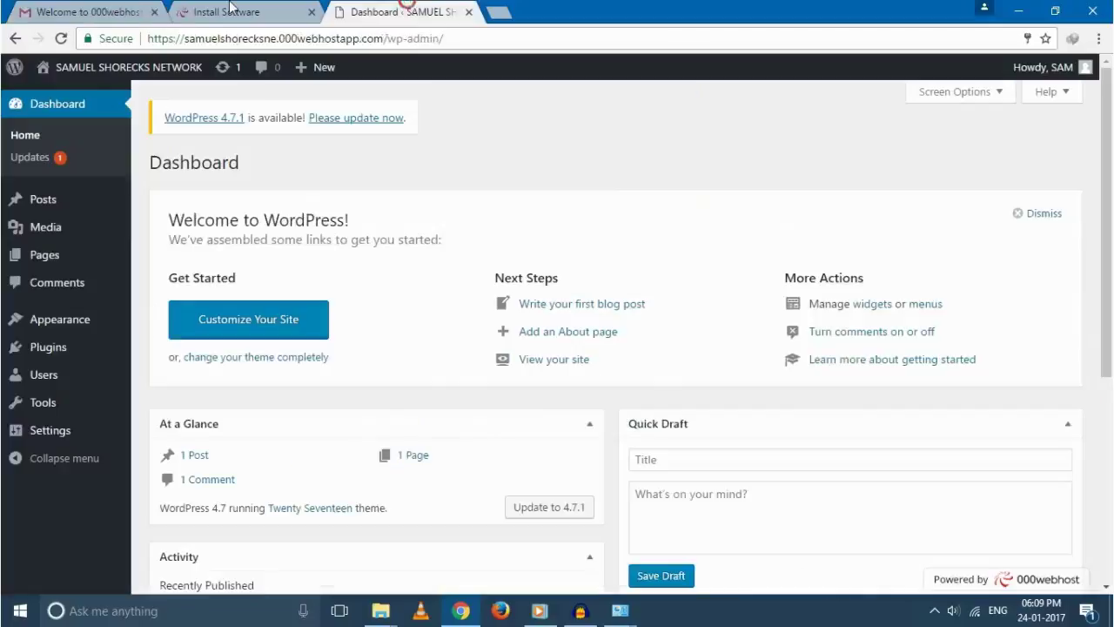
click(129, 67)
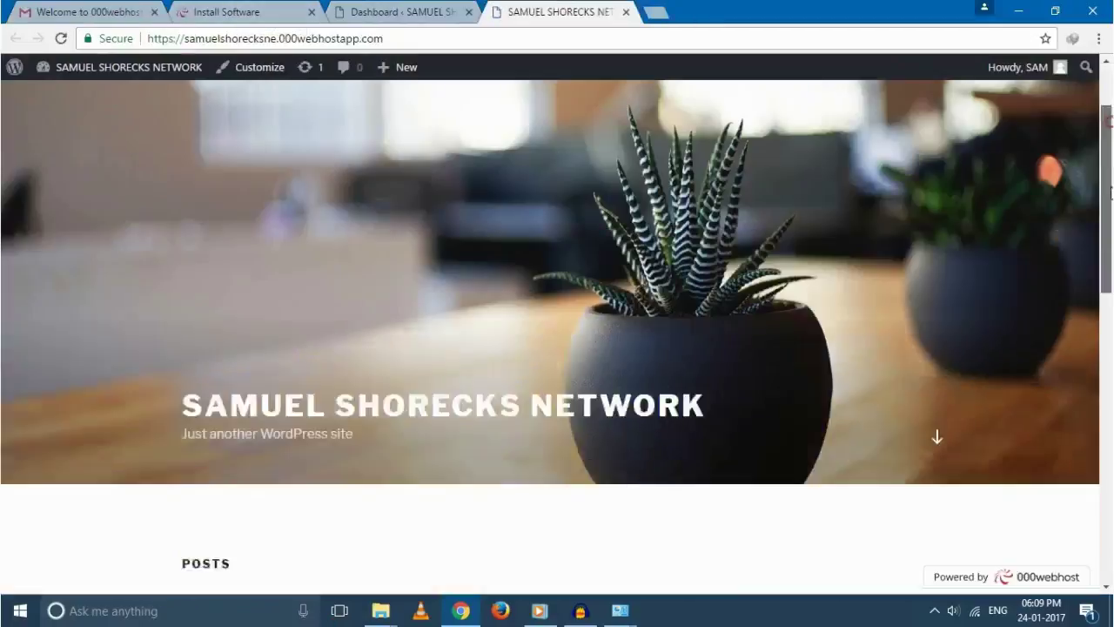
Step: Scroll the live site's front page down to the sidebar archives and footer
drag(1101, 129, 1093, 458)
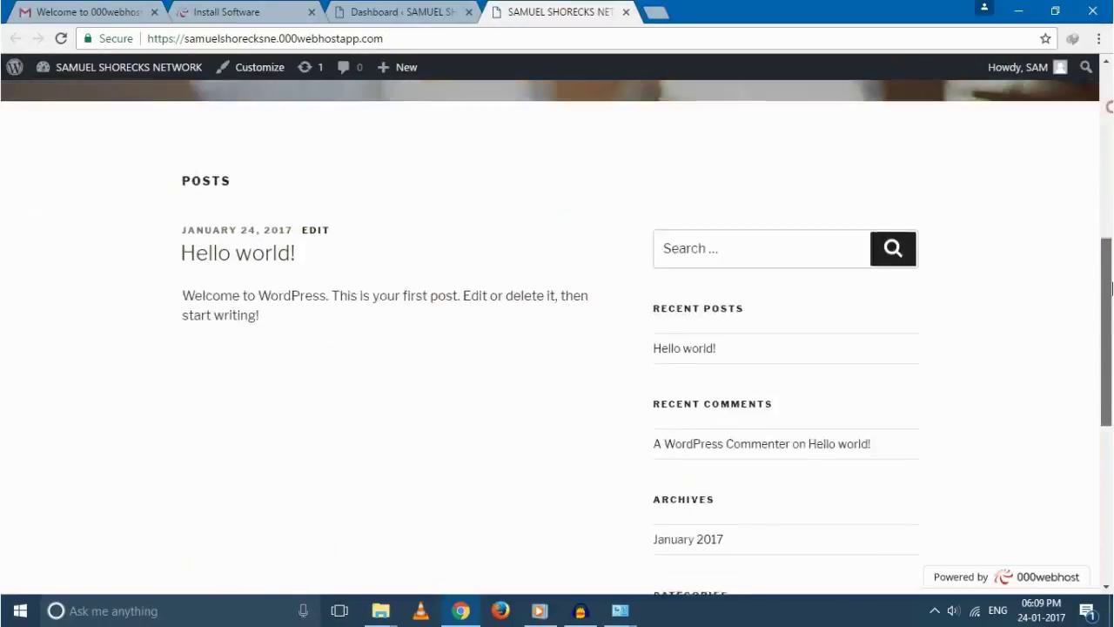
mouse_move(1111, 108)
mouse_down()
mouse_move(1108, 488)
mouse_move(1106, 104)
mouse_up()
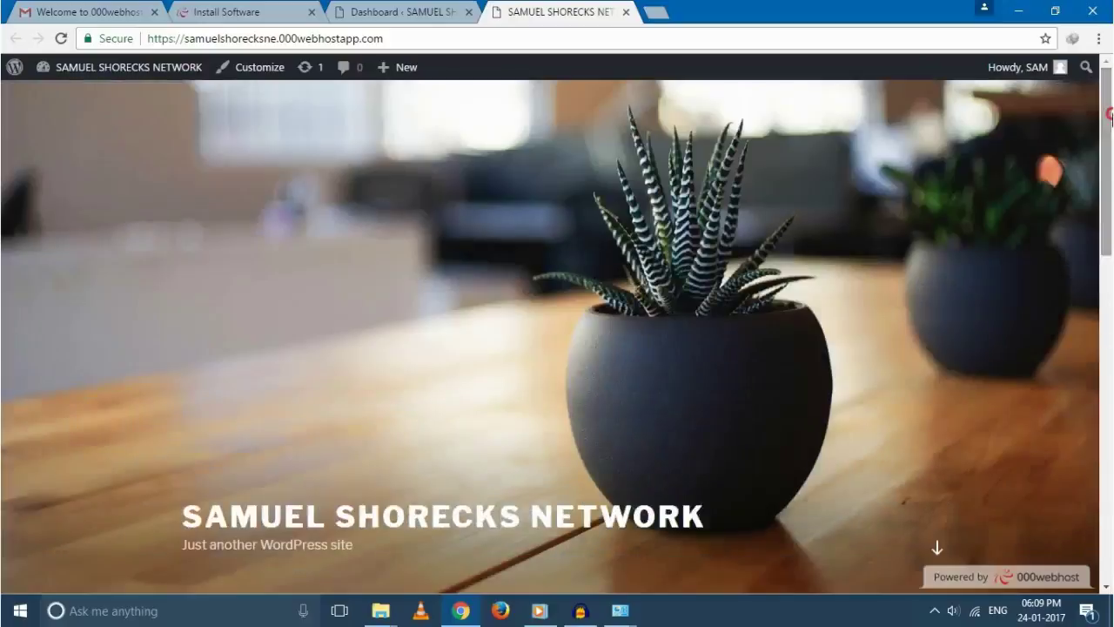